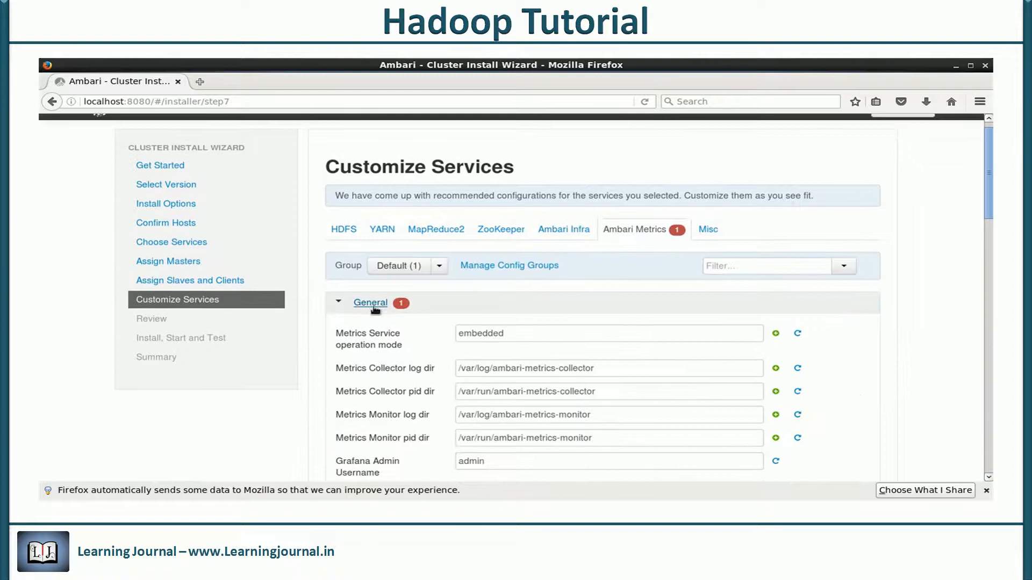
Enter the Grafana admin password in both password fields
scroll(379, 324, "down", 2)
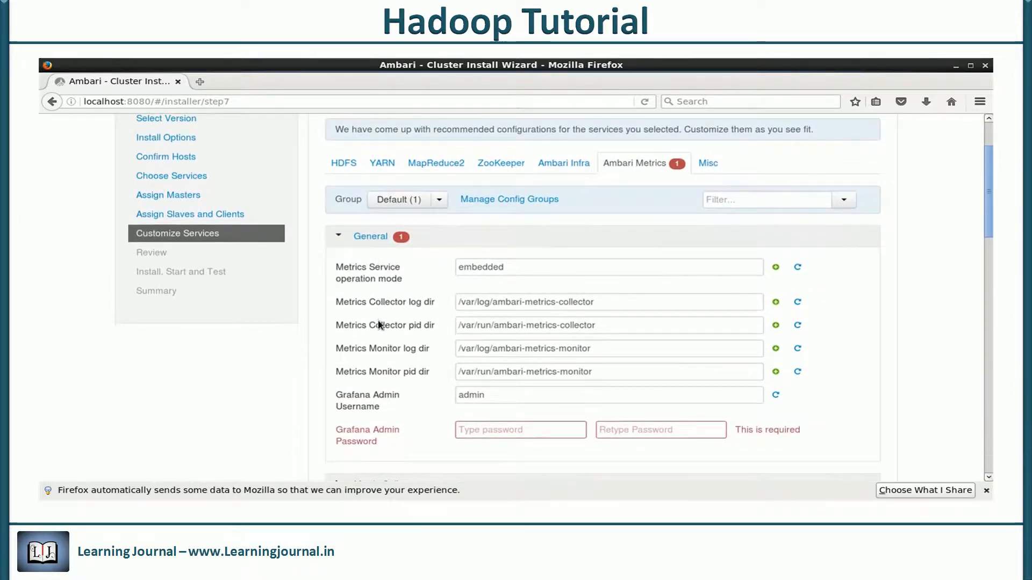
scroll(379, 321, "down", 2)
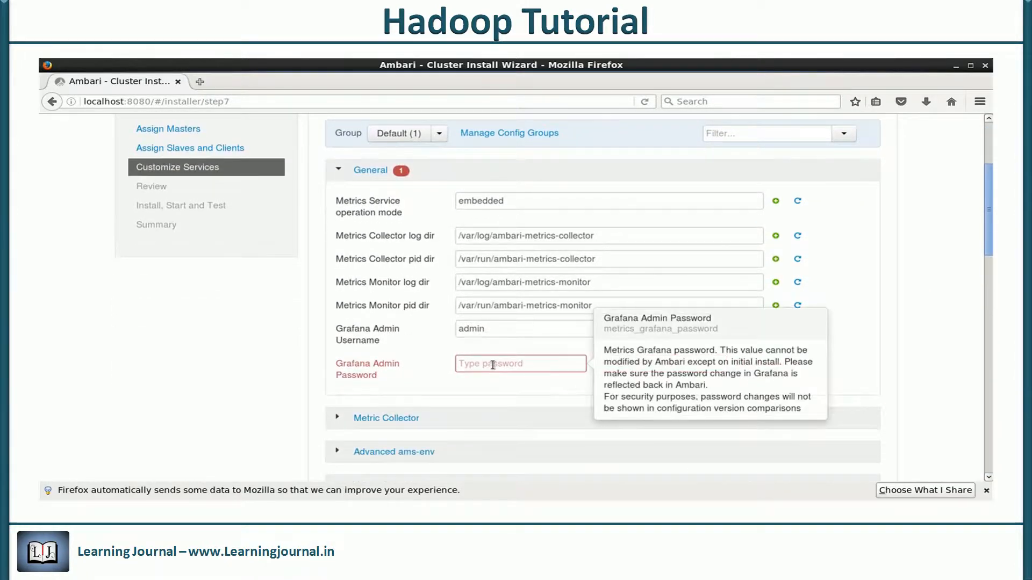
left_click(493, 365)
type("hadoop")
key("Tab")
type("hadoop")
Advance the wizard to the Review step
scroll(419, 365, "up", 3)
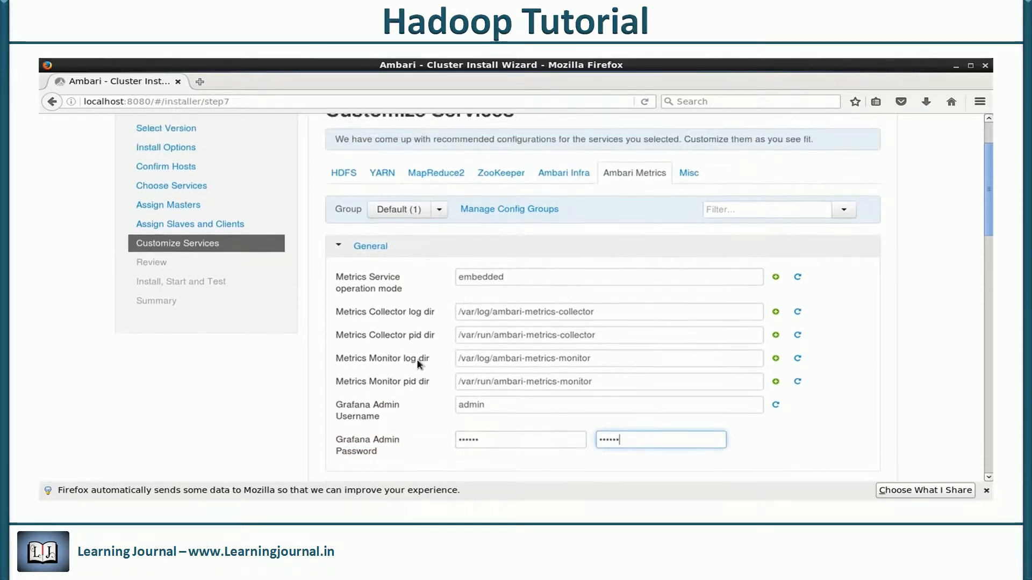
scroll(420, 363, "down", 7)
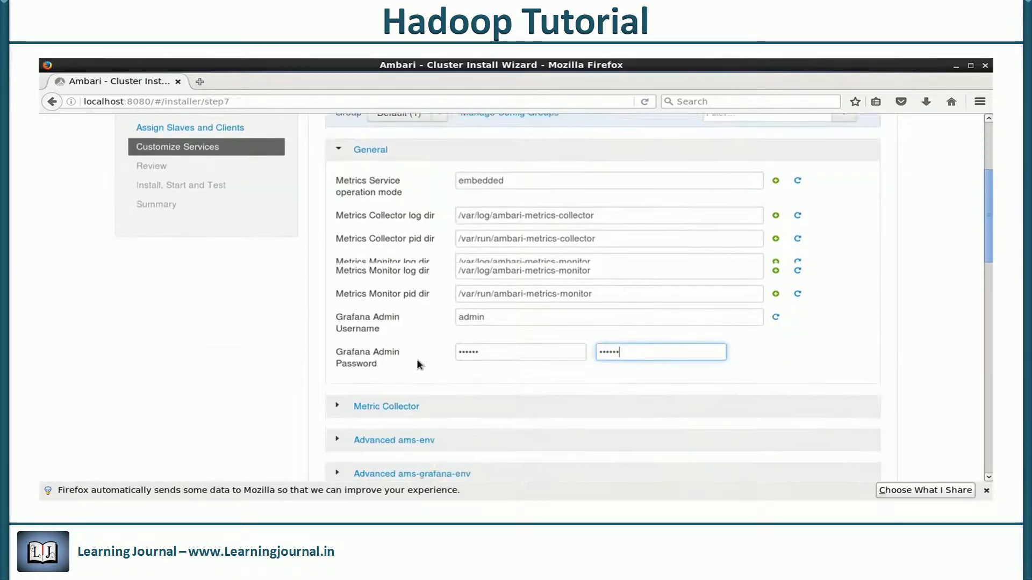
scroll(419, 364, "down", 20)
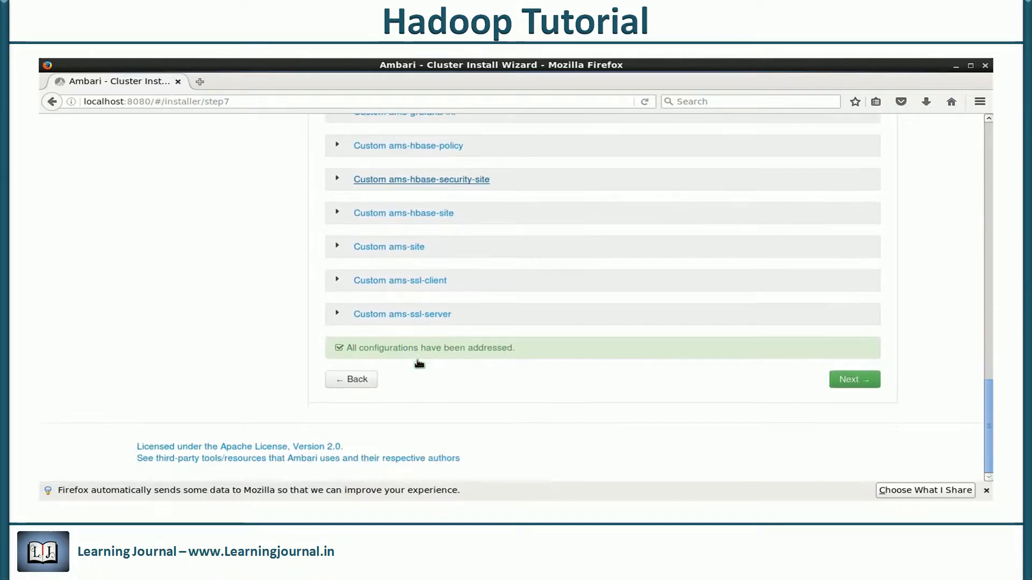
left_click(856, 380)
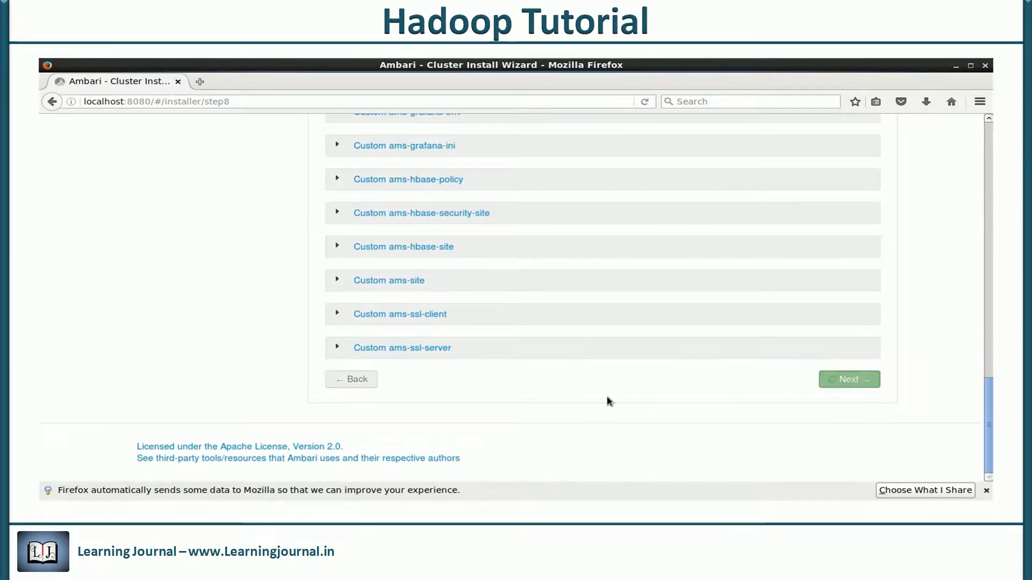
Deploy the cluster, then continue past the install Summary to the hdpcluster dashboard
scroll(706, 278, "up", 3)
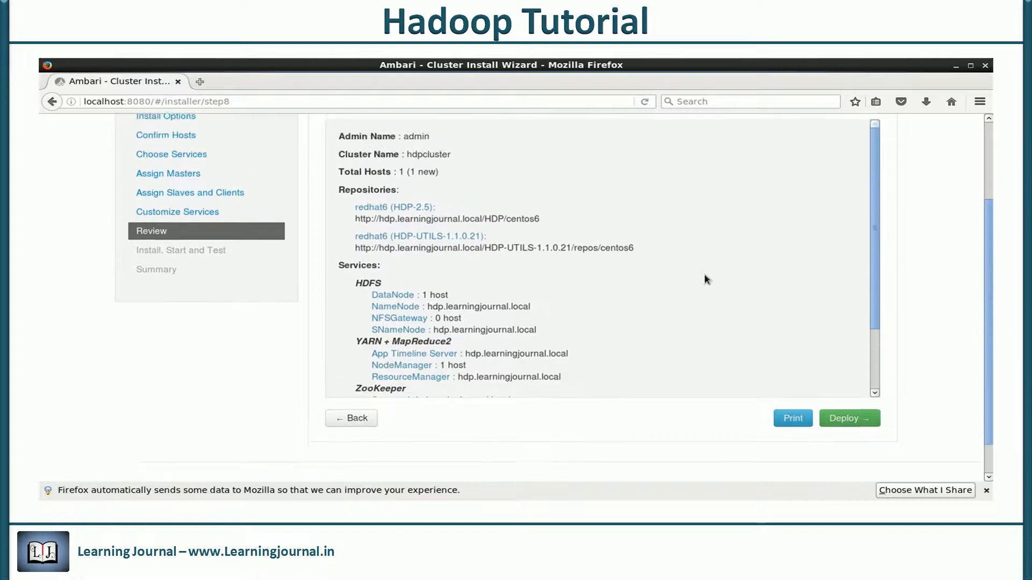
scroll(705, 275, "down", 2)
scroll(704, 275, "down", 4)
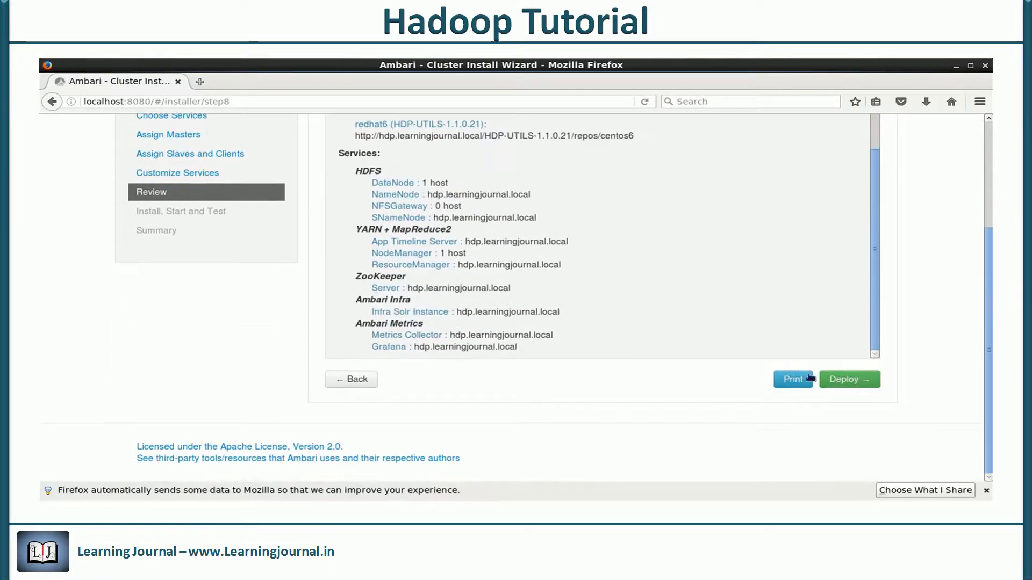
left_click(848, 380)
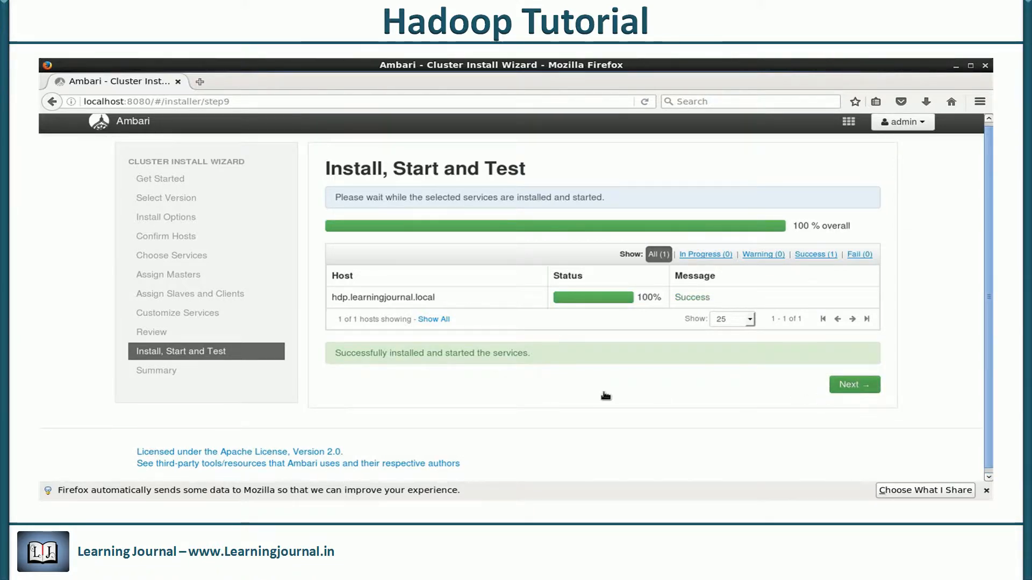
left_click(855, 385)
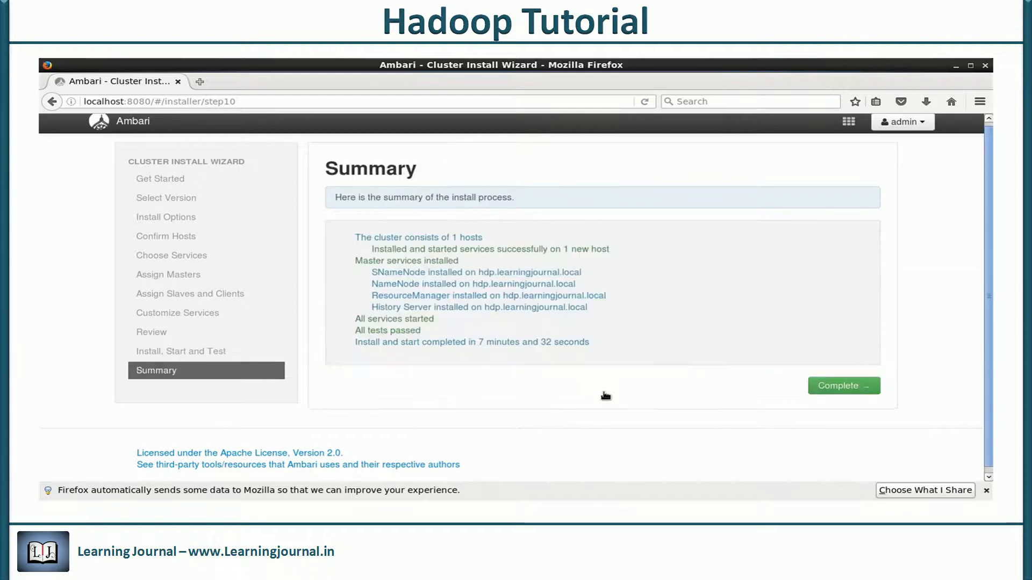
left_click(835, 387)
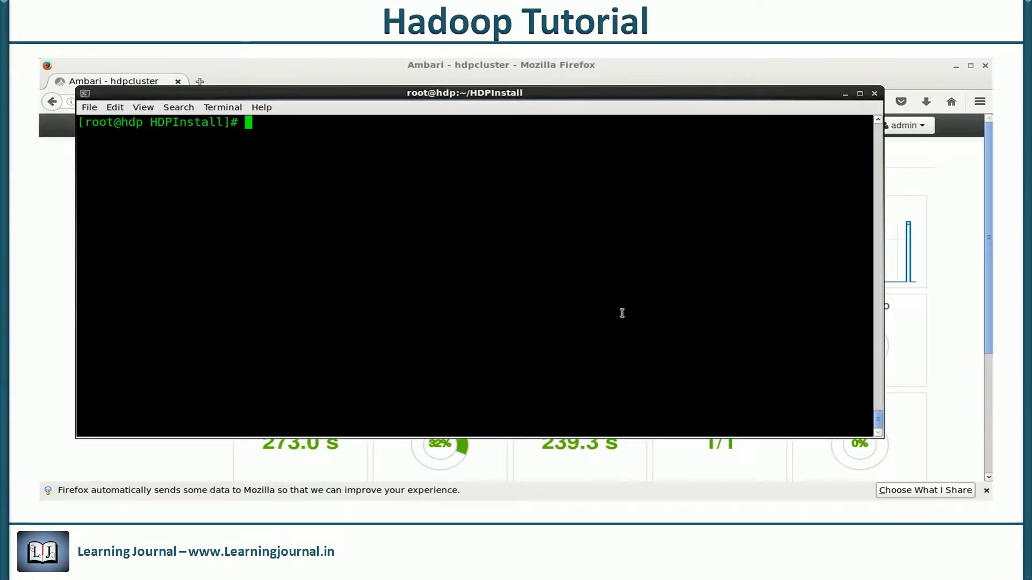
List the HDPInstall folder and delete the Ambari and HDP tarballs
type("ll")
key("Return")
type("rm ambari")
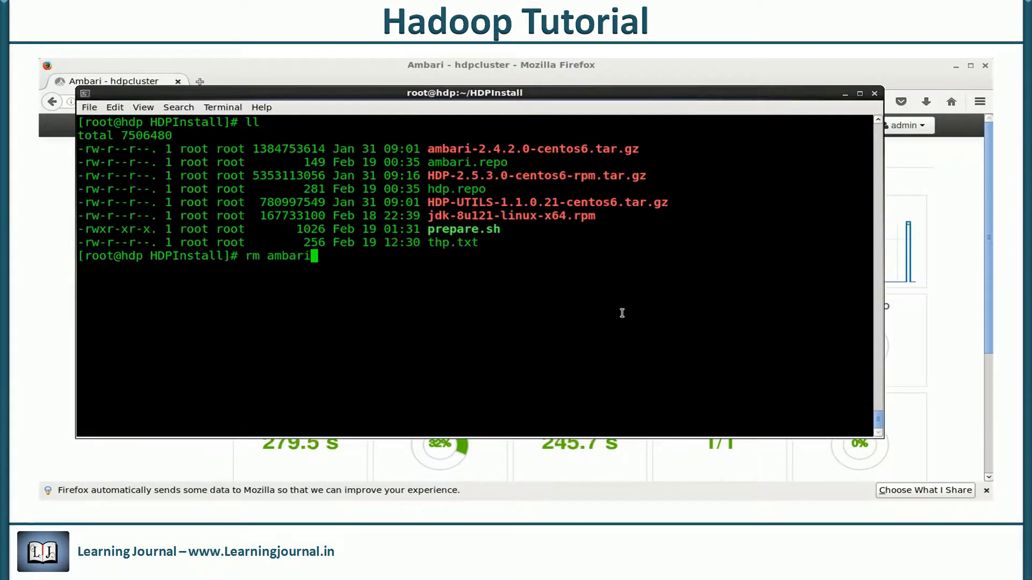
type("-")
key("Tab")
key("Return")
type("y")
key("Return")
type("rm HDP-2")
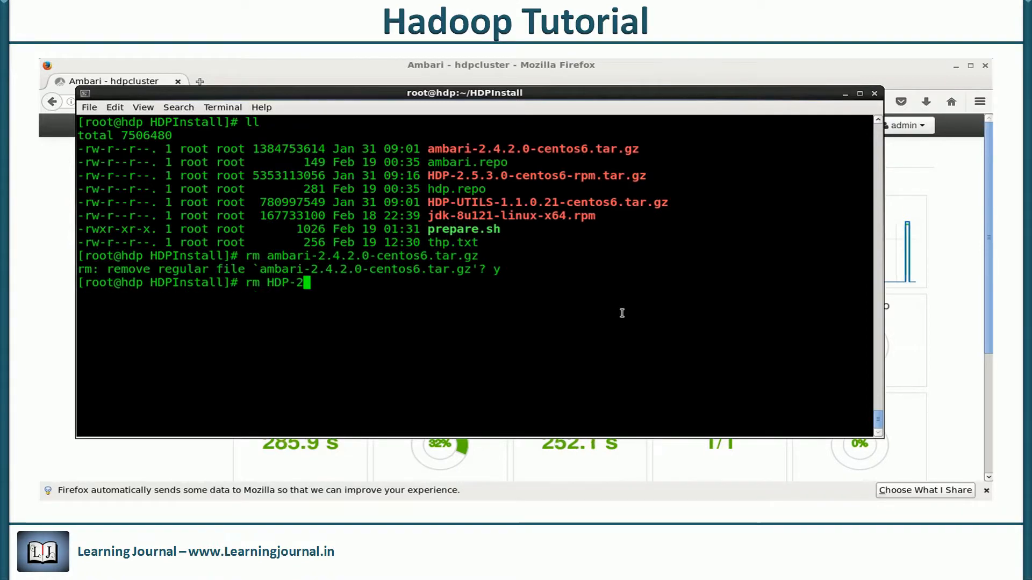
key("Tab")
key("Return")
type("y")
key("Return")
Delete the HDP-UTILS tarball and the JDK rpm as well
type("rm HD")
key("Tab")
key("Return")
type("y")
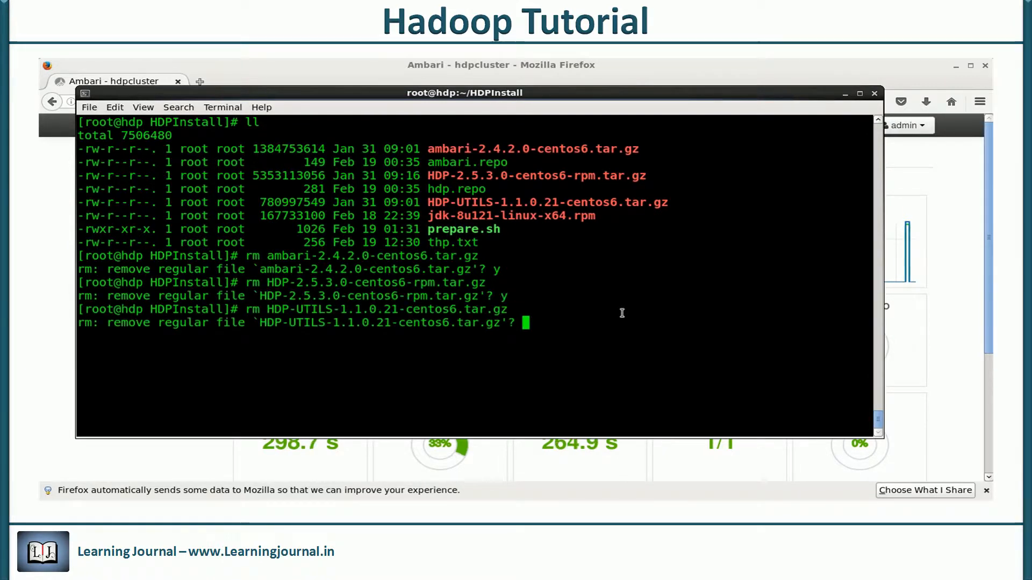
key("Return")
type("rm jd")
key("Tab")
key("Return")
type("y")
key("Return")
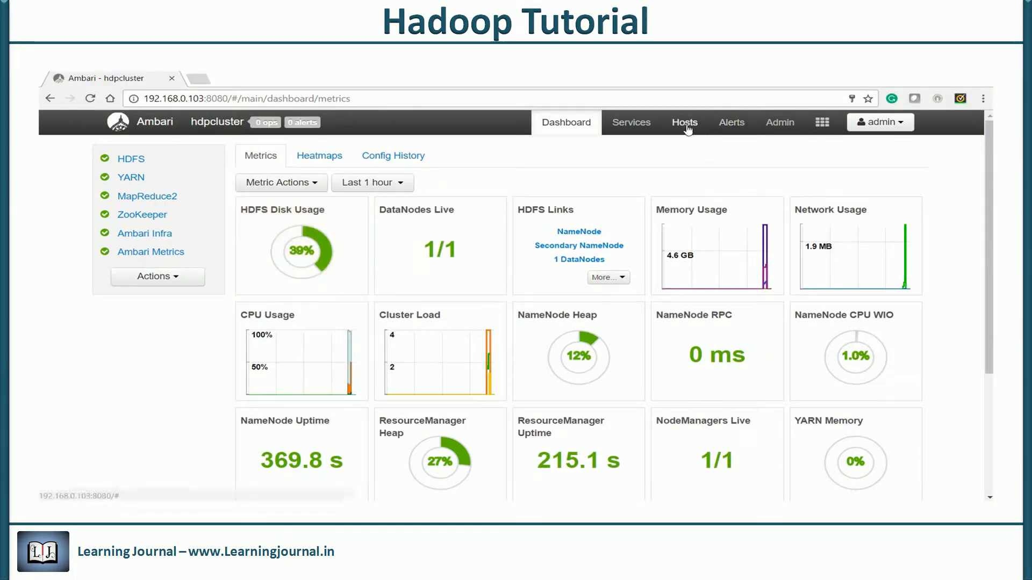
Open host hdp.learningjournal.local from the Hosts list and review its Started components
left_click(686, 125)
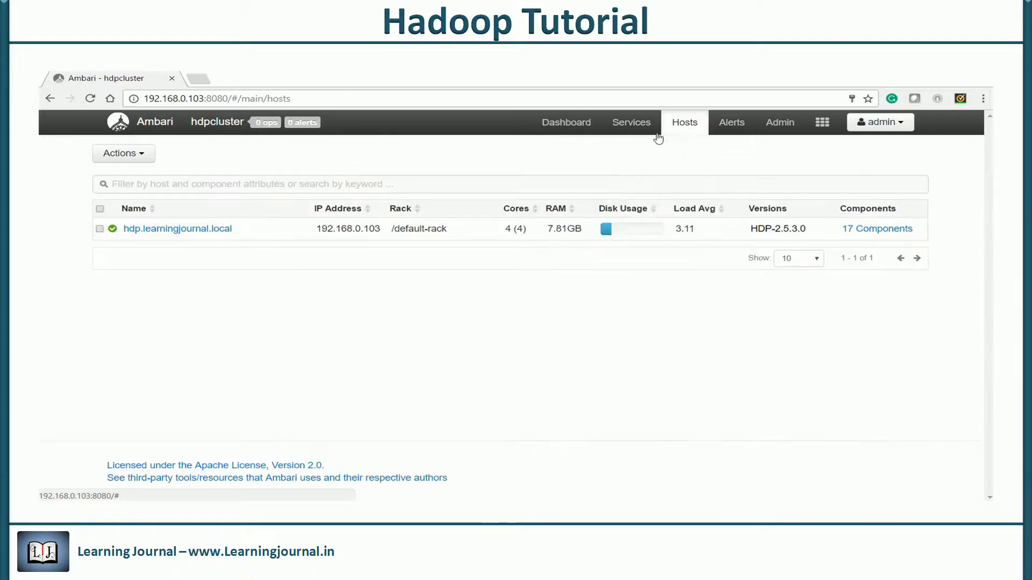
left_click(168, 230)
scroll(341, 295, "down", 3)
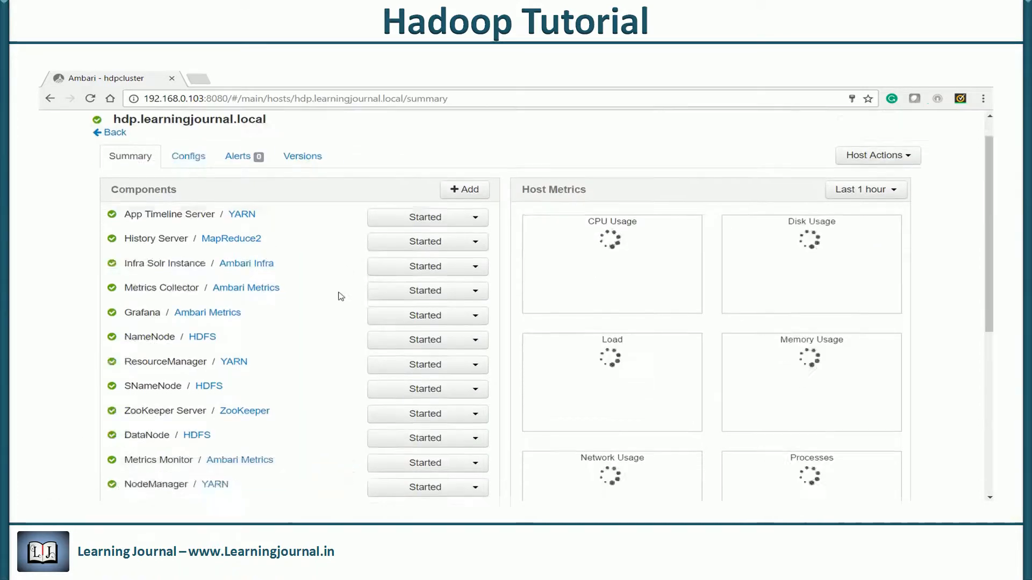
scroll(341, 295, "up", 2)
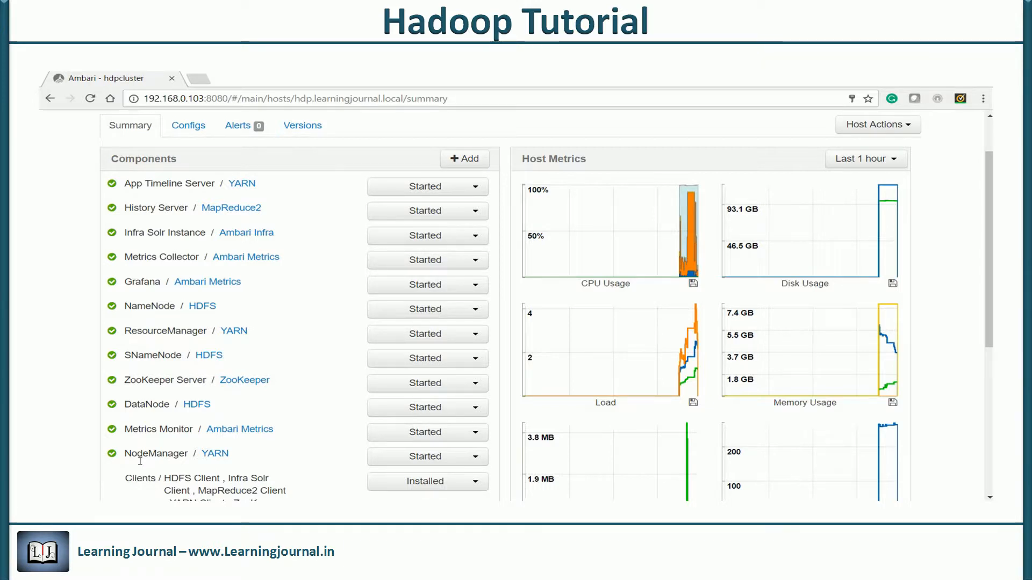
scroll(140, 461, "down", 1)
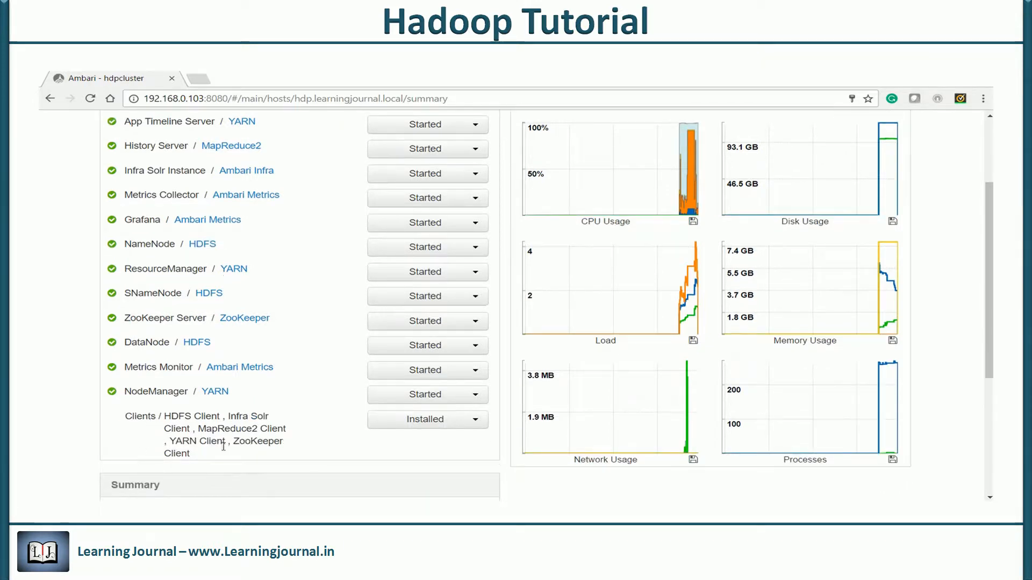
scroll(188, 451, "up", 1)
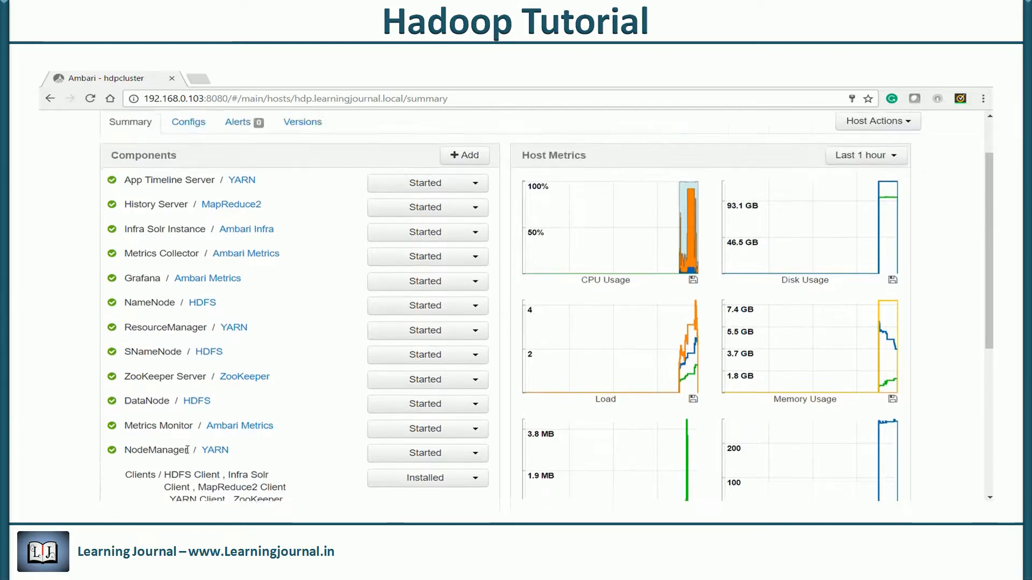
scroll(640, 146, "up", 1)
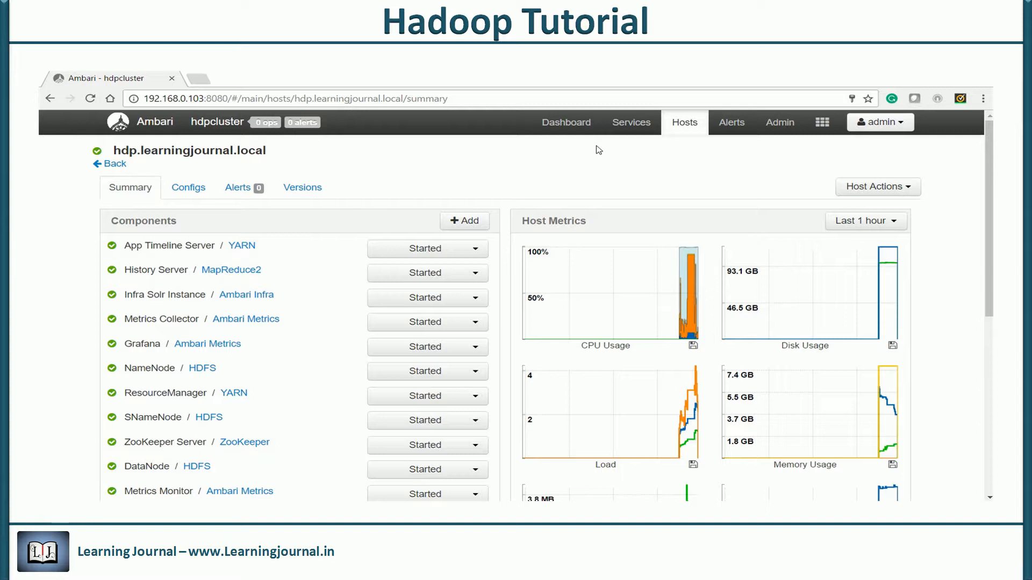
View the HDFS, YARN and MapReduce2 summaries, then open the HDFS Configs page
left_click(574, 129)
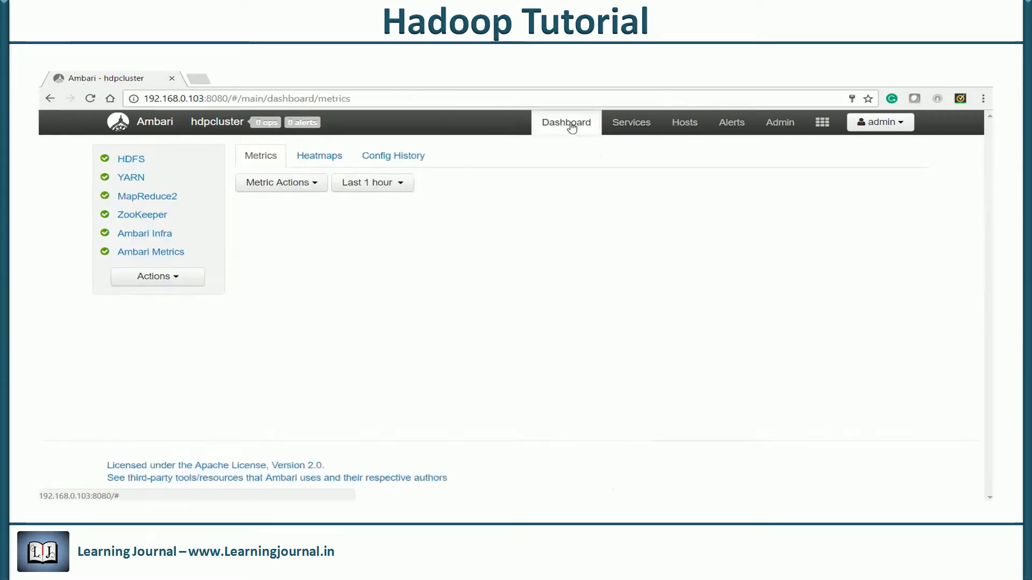
left_click(131, 162)
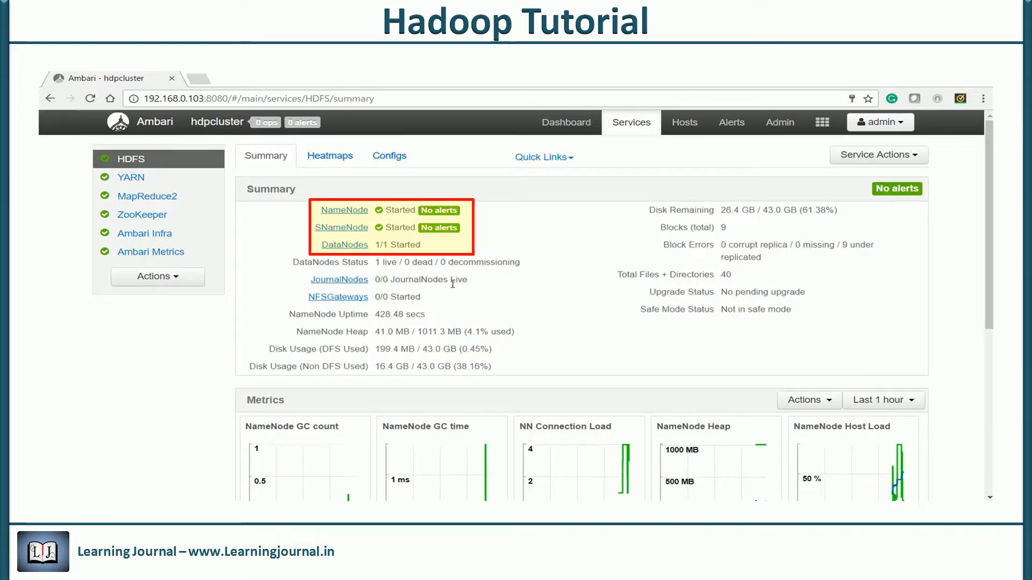
left_click(130, 178)
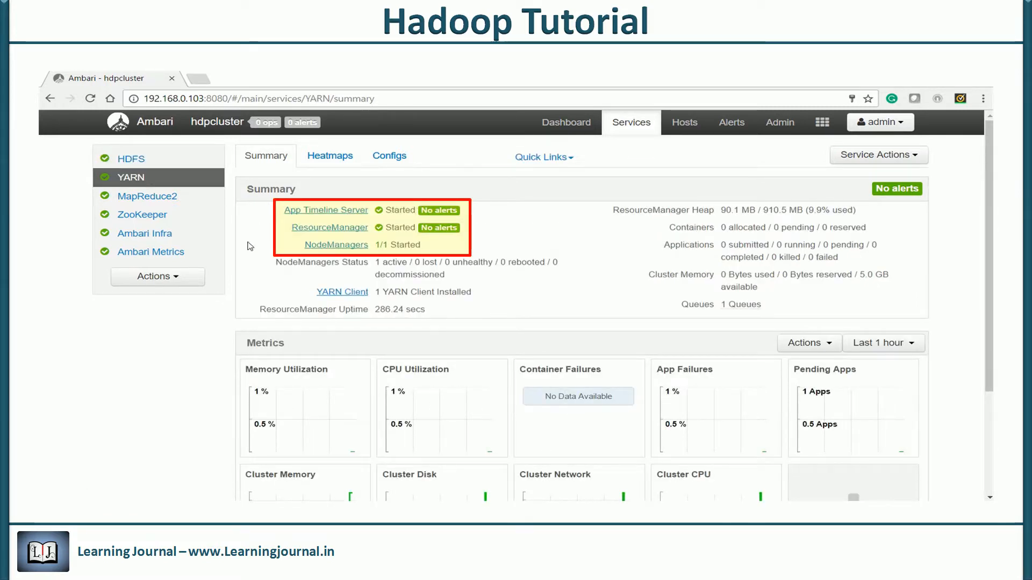
left_click(163, 198)
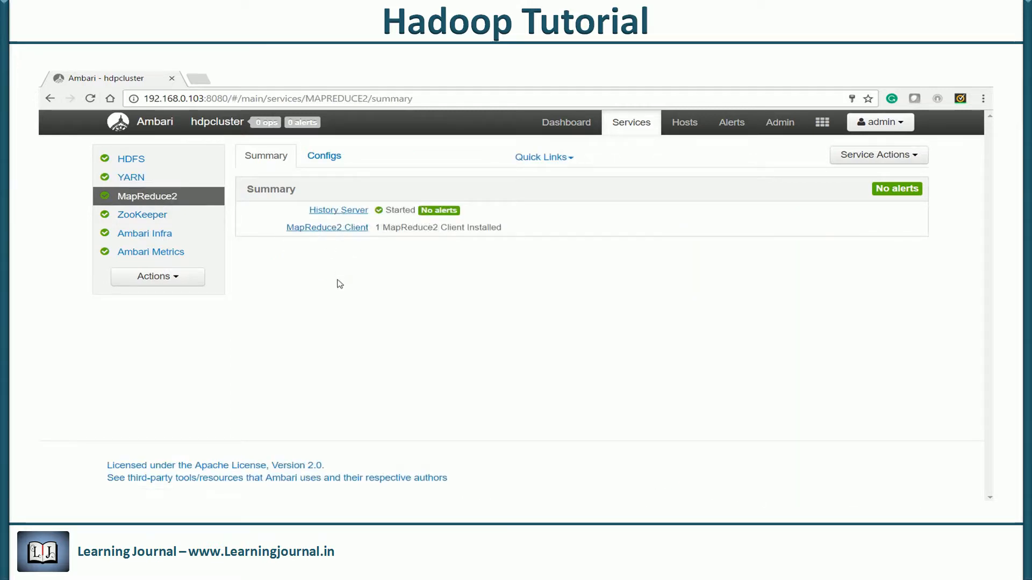
left_click(130, 159)
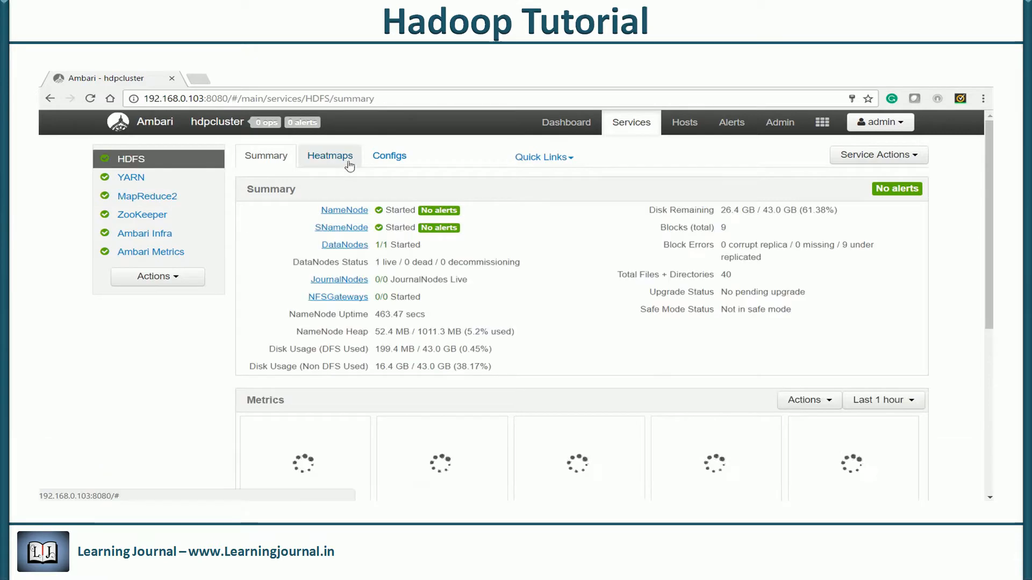
left_click(389, 156)
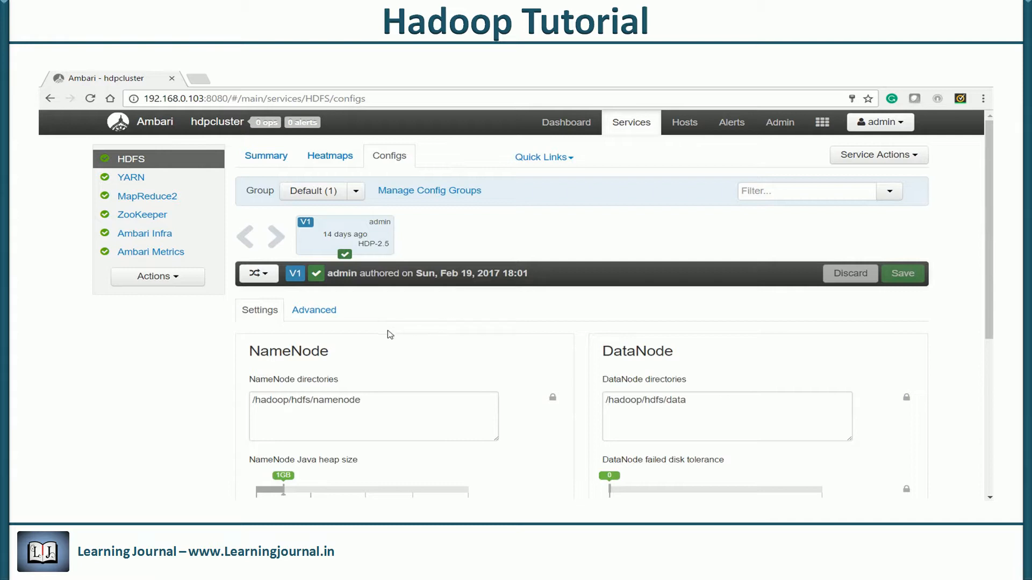
Show the Advanced HDFS settings and collapse the NameNode, DataNode, General and NFS Gateway sections
left_click(321, 316)
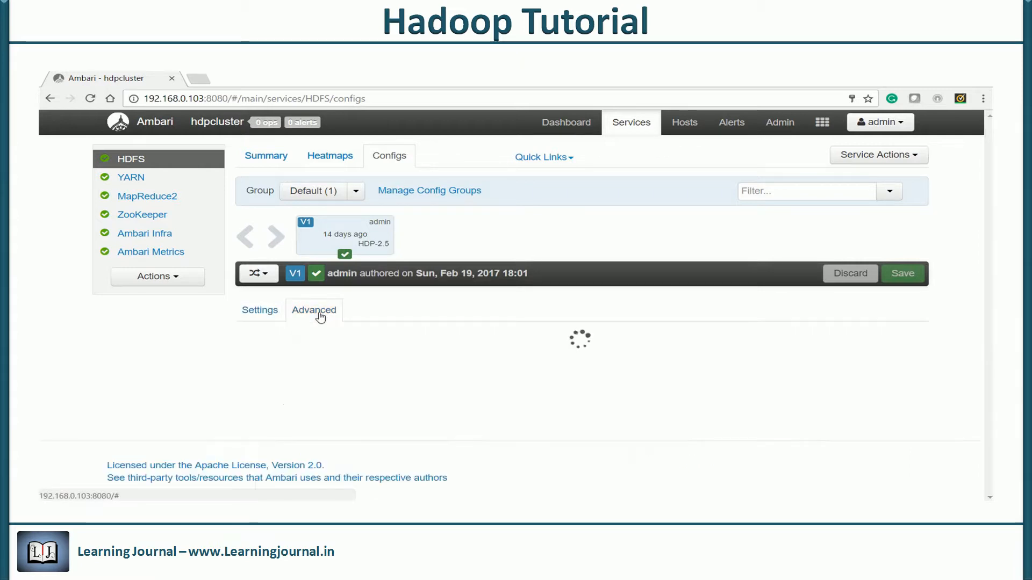
left_click(249, 341)
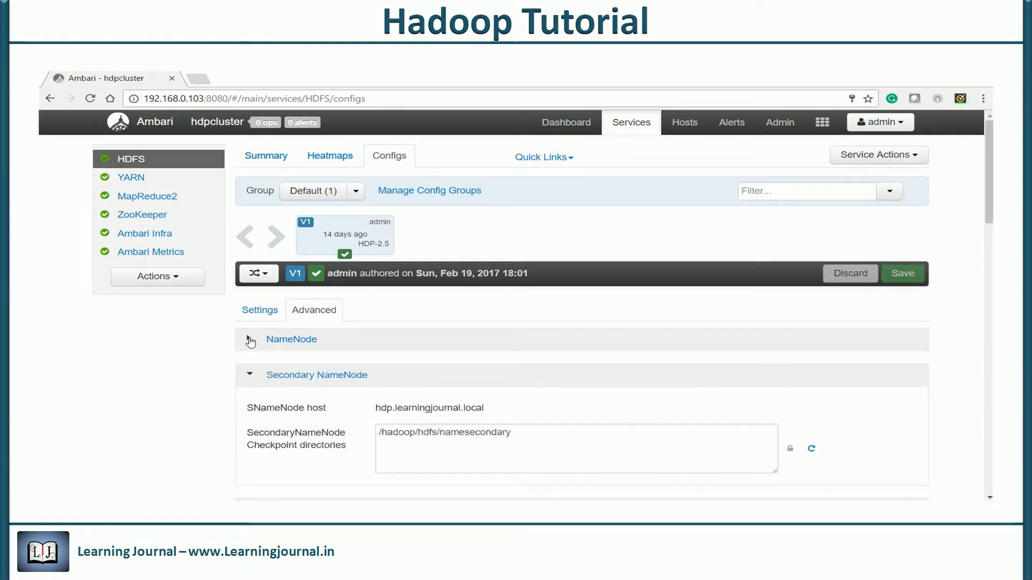
left_click(250, 377)
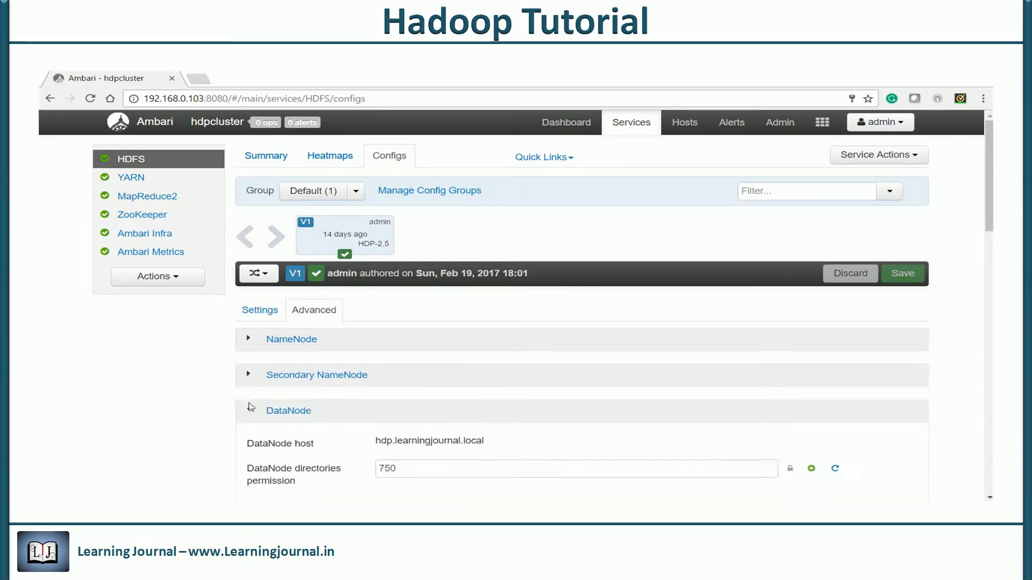
left_click(251, 412)
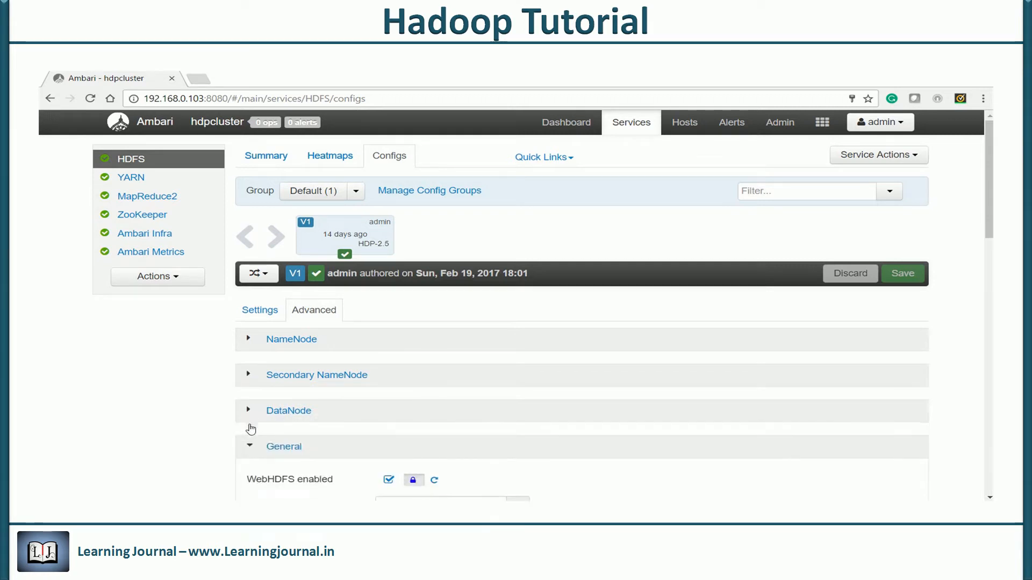
left_click(250, 448)
scroll(472, 376, "down", 2)
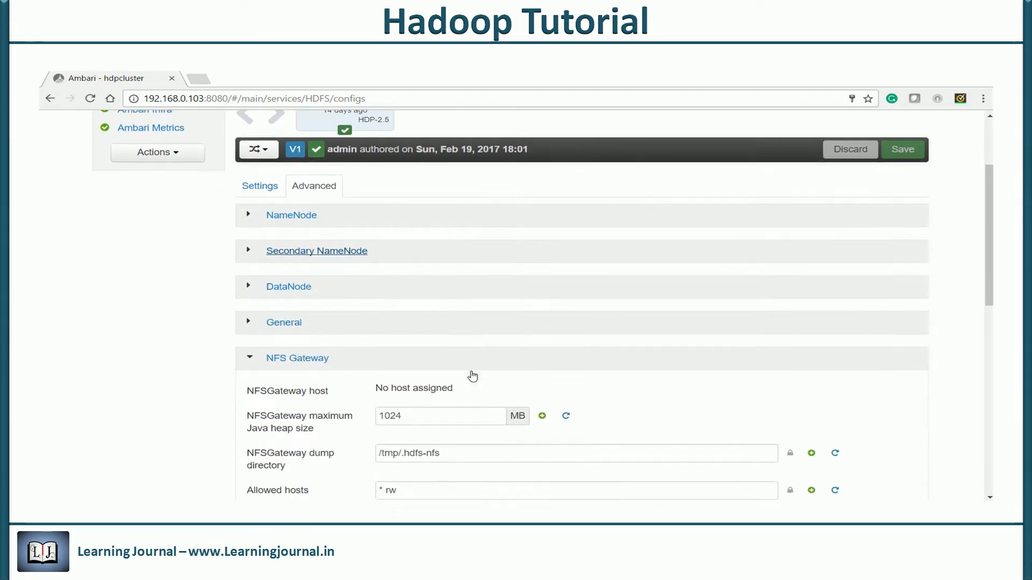
left_click(248, 361)
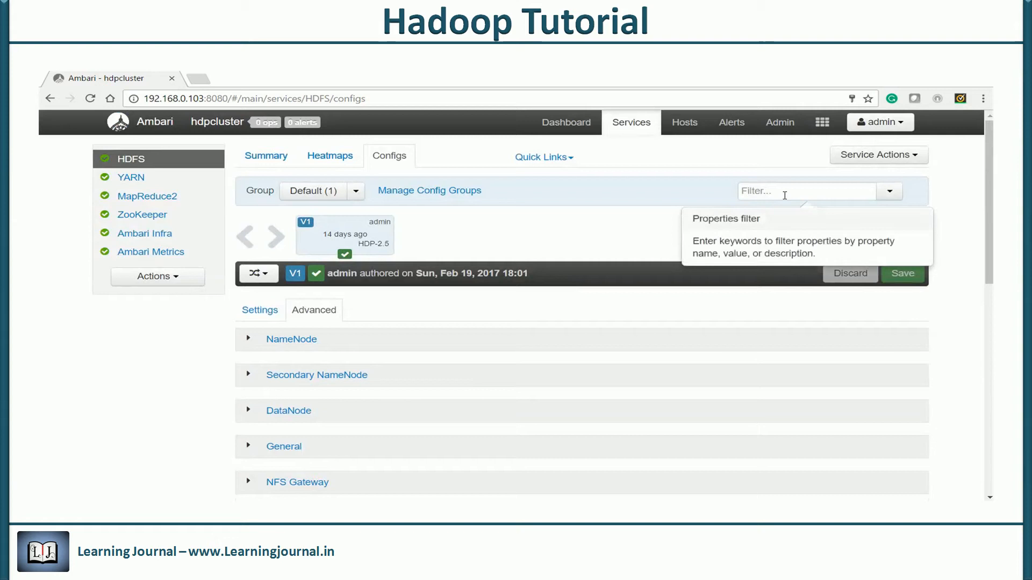
Filter the settings by 'replication' and inspect Block replication, set to 3
type("replicat")
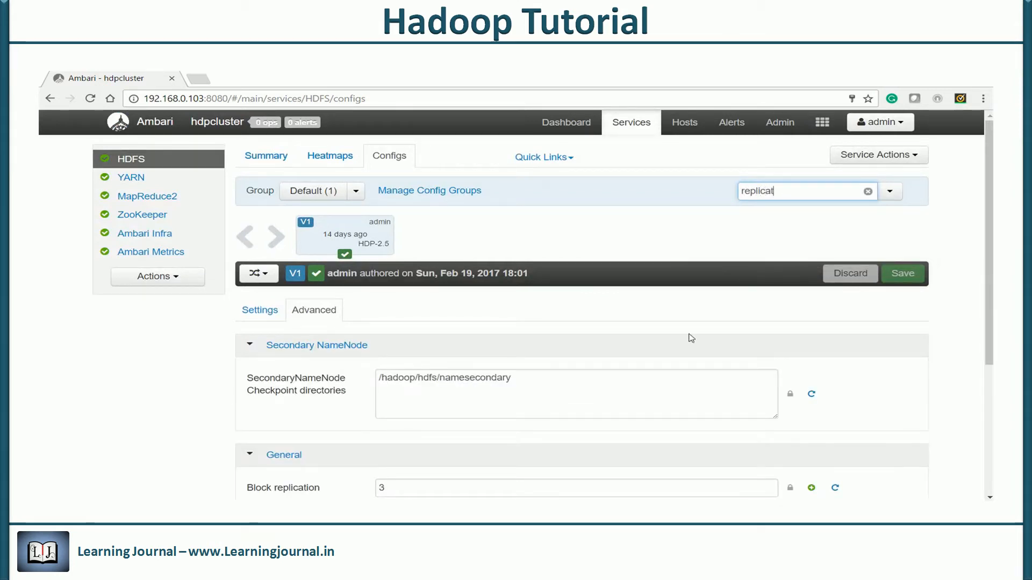
type("ion")
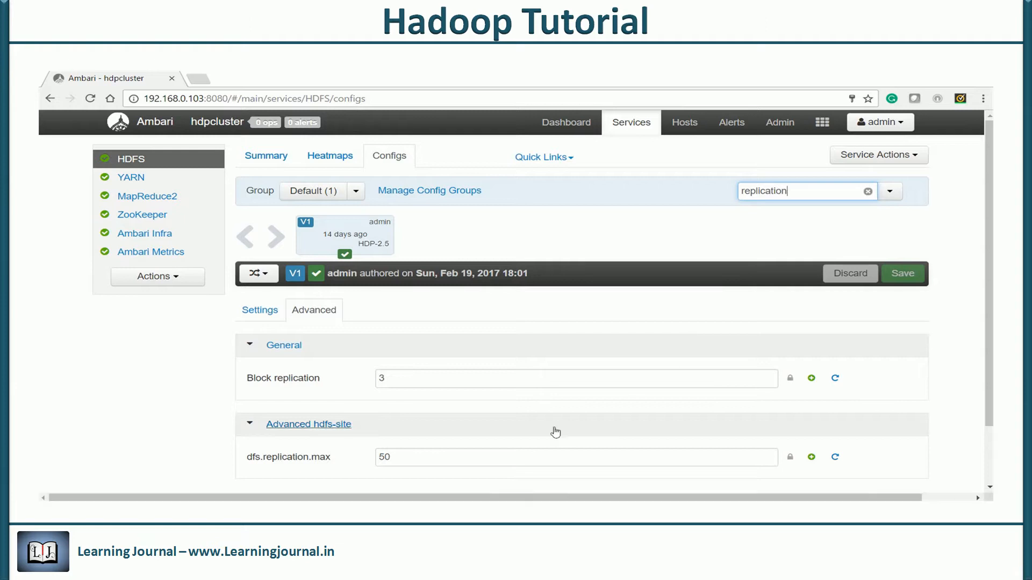
left_click(402, 379)
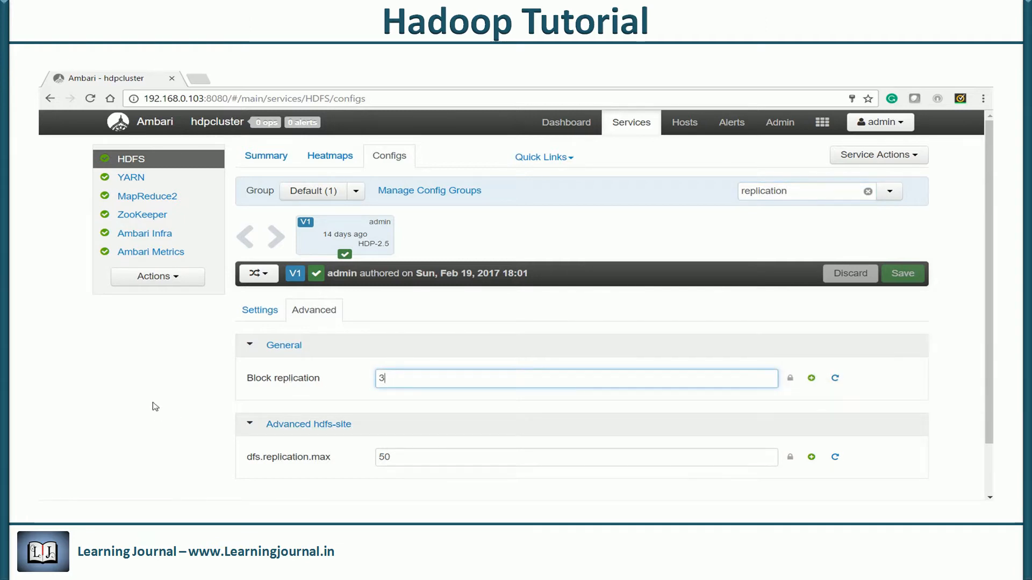
scroll(155, 407, "down", 1)
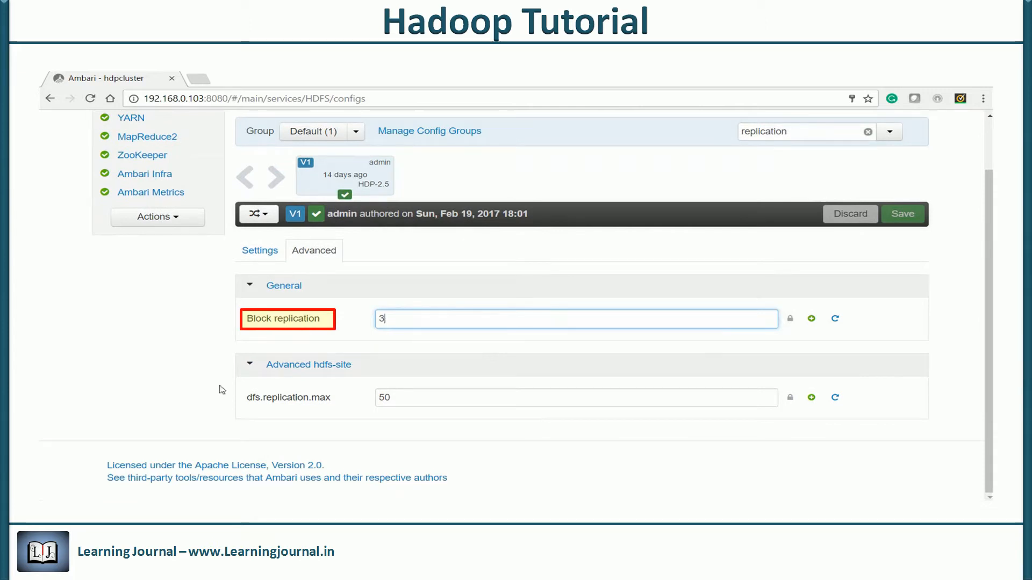
mouse_move(451, 324)
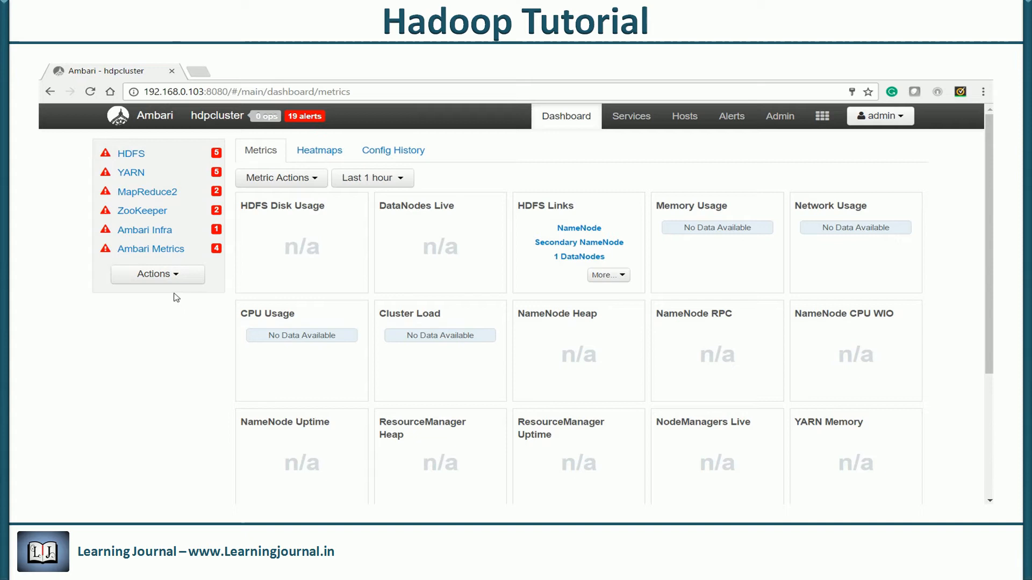
Start all cluster services via Actions > Start All and dismiss the completed operations dialog
left_click(156, 275)
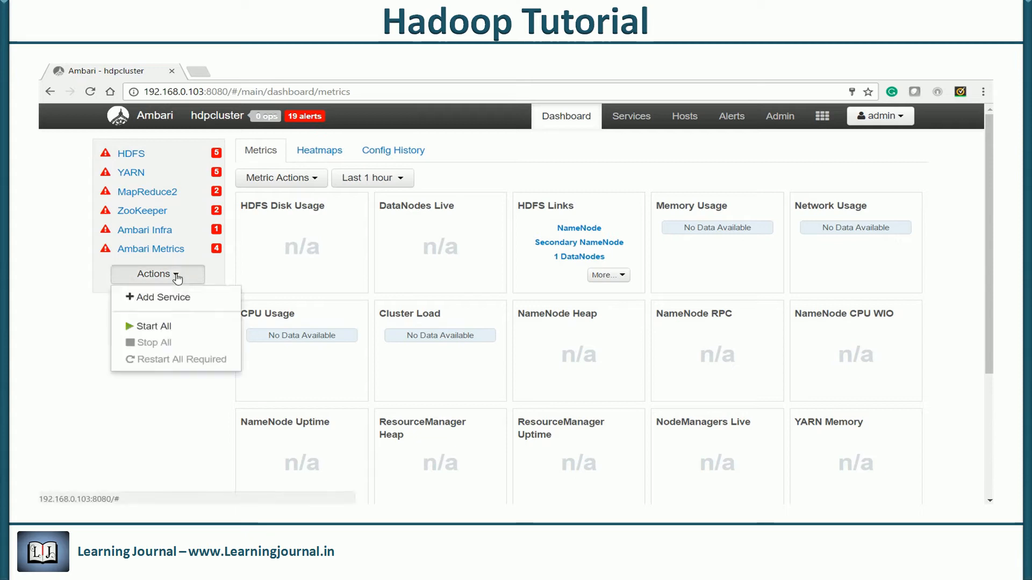
left_click(156, 328)
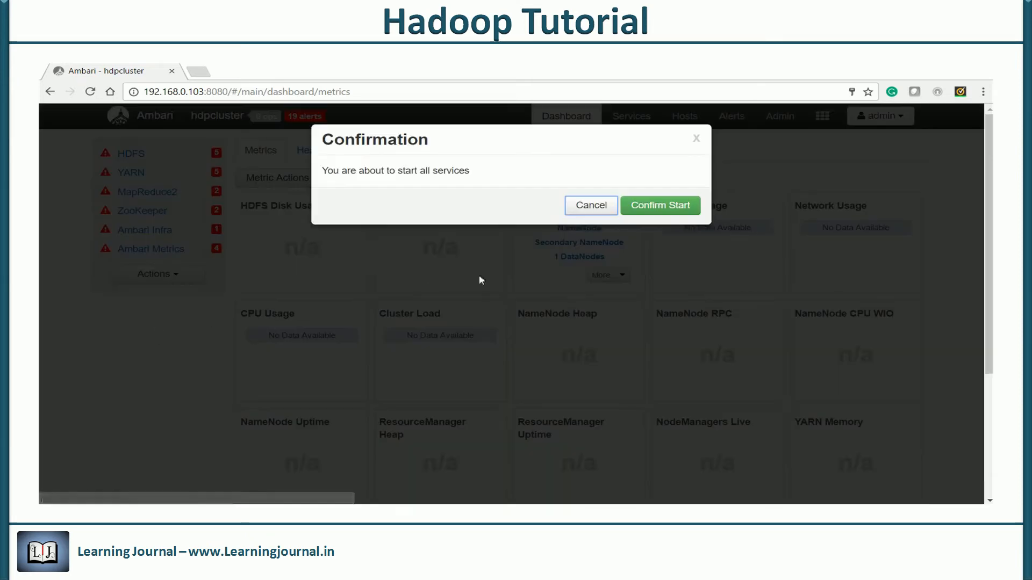
left_click(663, 208)
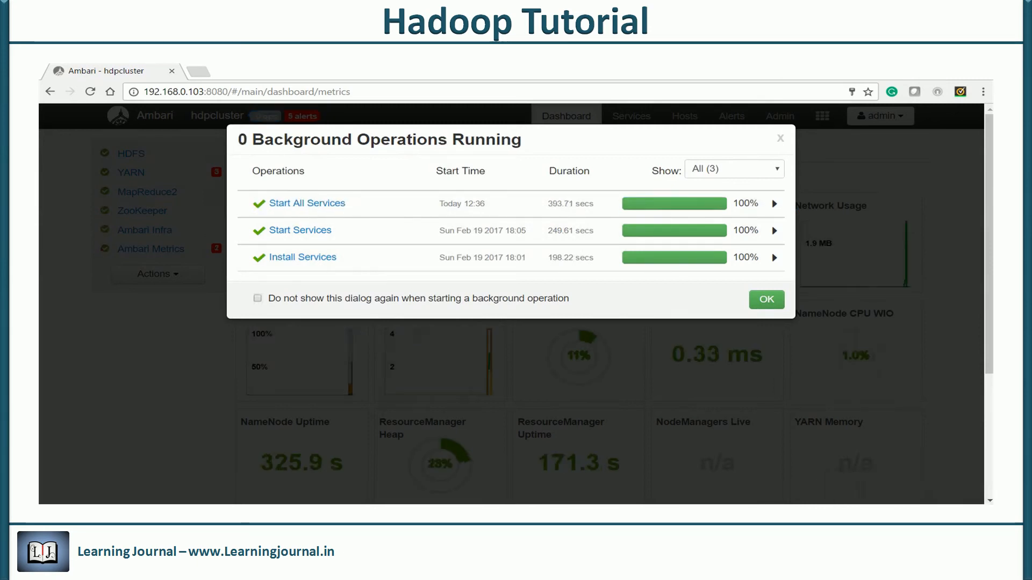
left_click(766, 300)
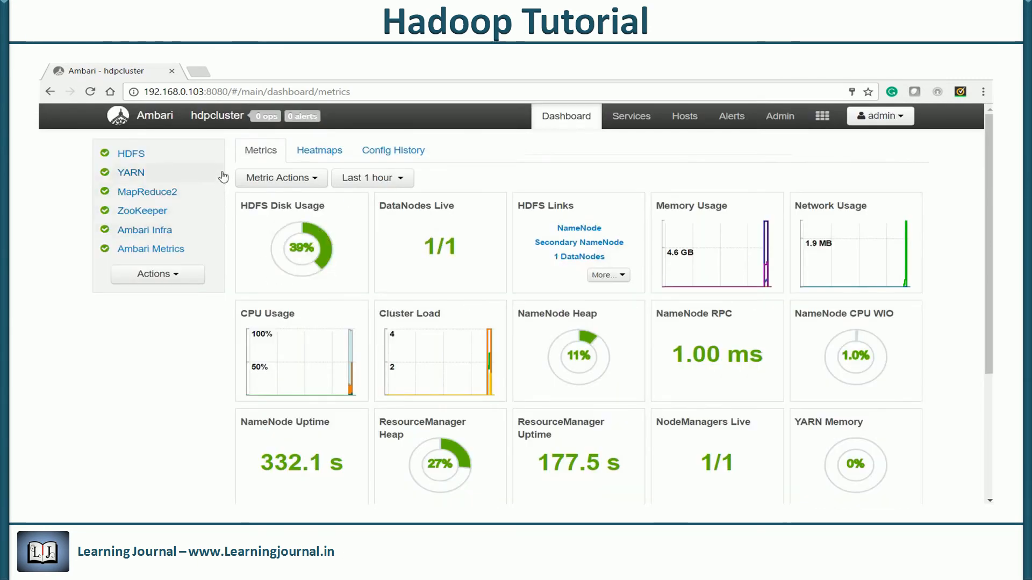